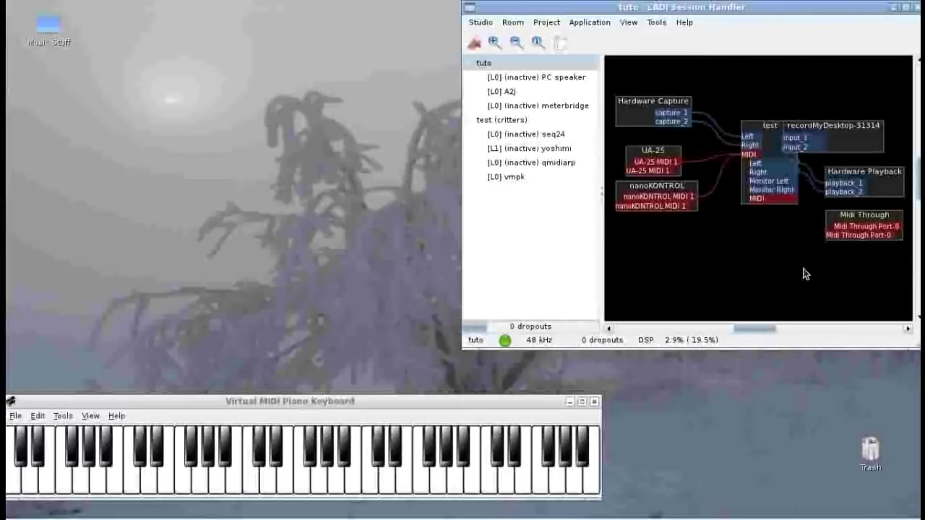
- Move the recordMyDesktop box clear of the test box in the tuto studio graph and display the test (critters) room
{"action": "left_click_drag", "start_coordinate": [858, 155], "coordinate": [886, 110]}
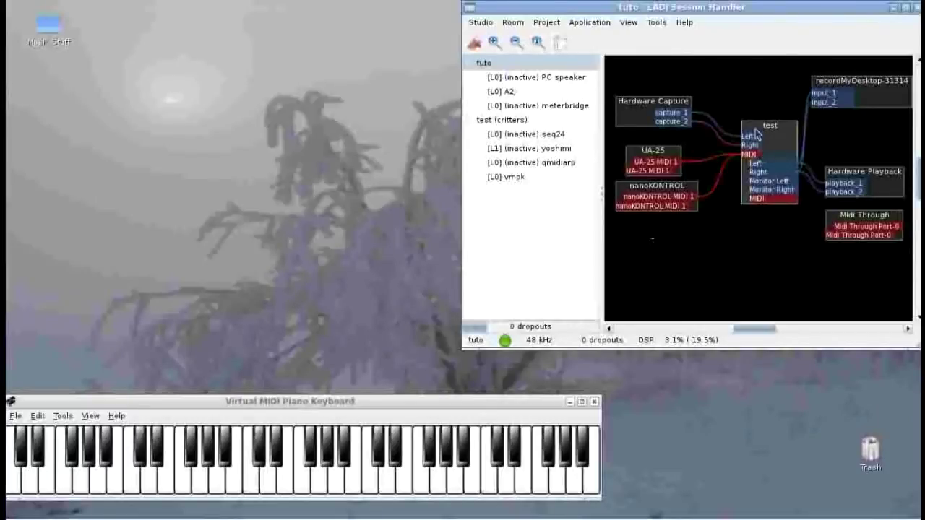
{"action": "left_click", "coordinate": [485, 122]}
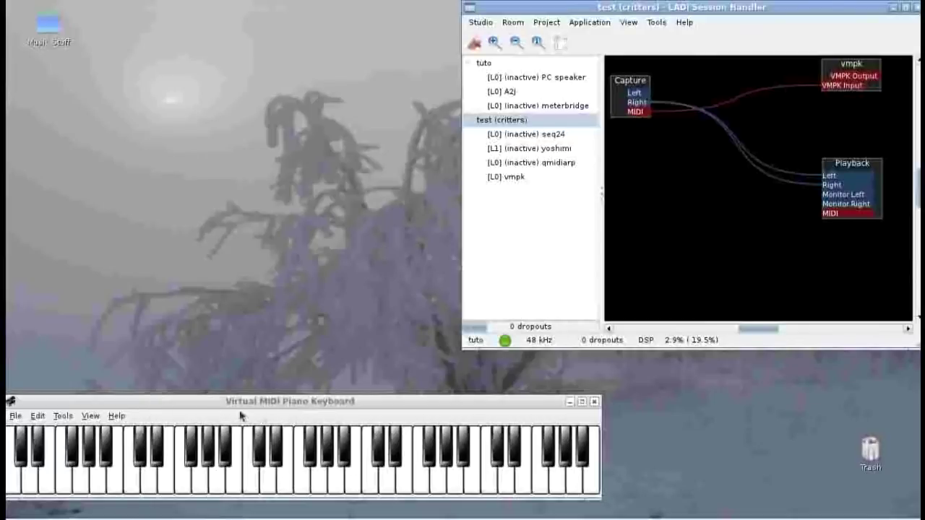
- Start yoshimi in the test (critters) room and place its window in the upper-left corner of the desktop
{"action": "left_click", "coordinate": [530, 150]}
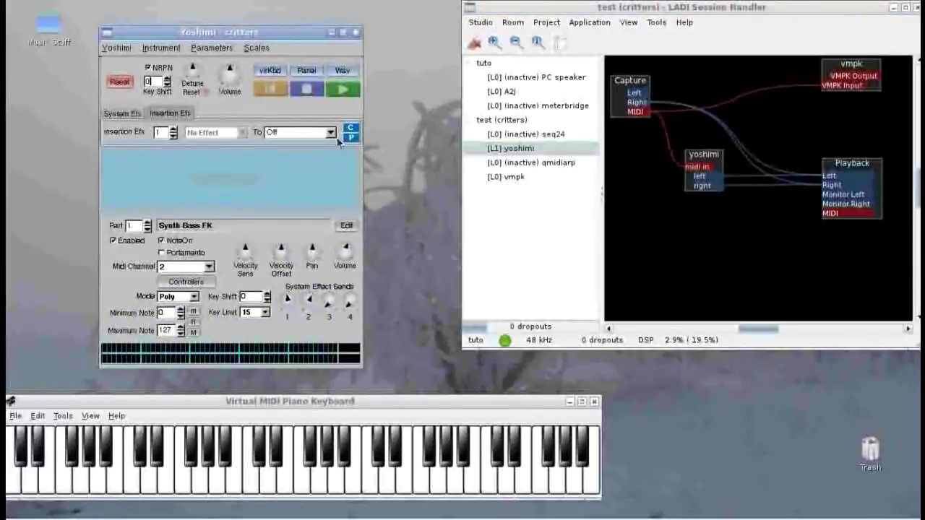
{"action": "left_click_drag", "start_coordinate": [199, 31], "coordinate": [107, 7]}
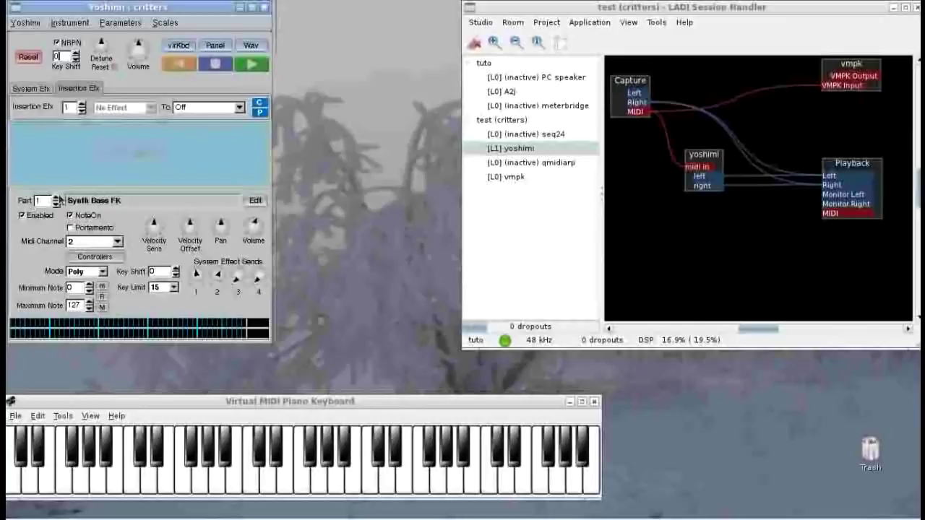
- Select part 5, the Plucked 3 instrument, in Yoshimi
{"action": "left_click", "coordinate": [56, 199]}
{"action": "left_click", "coordinate": [56, 199]}
{"action": "left_click", "coordinate": [56, 199]}
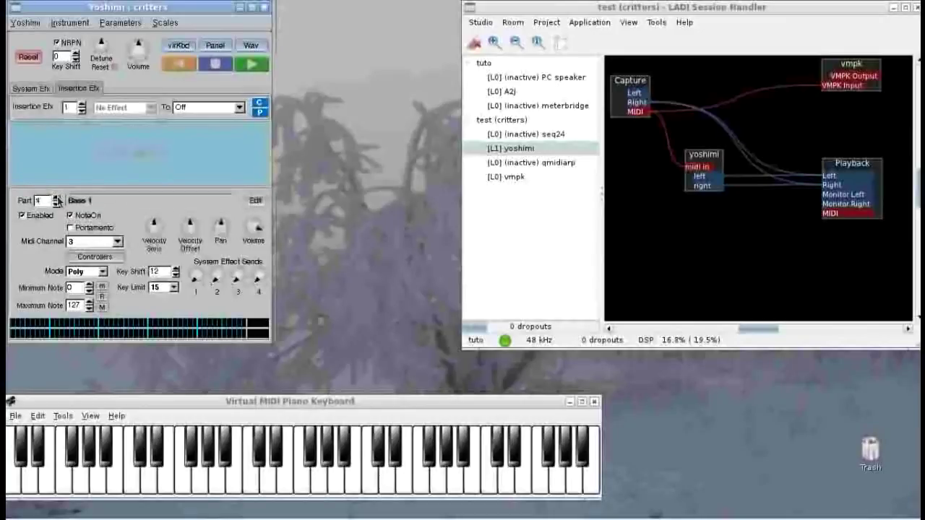
{"action": "left_click", "coordinate": [57, 199]}
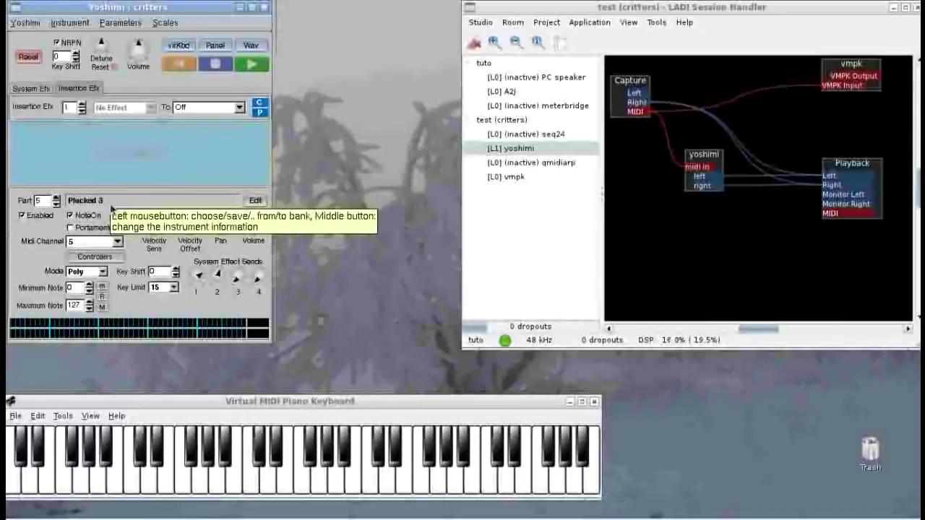
{"action": "mouse_move", "coordinate": [197, 281]}
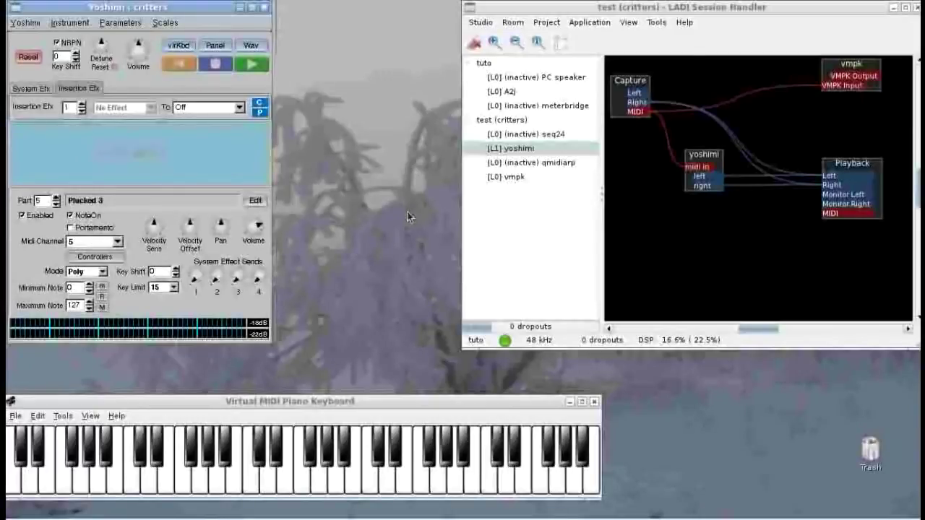
- Start qmidiarp in the test (critters) room and place its window beside the Yoshimi window
{"action": "left_click", "coordinate": [510, 166]}
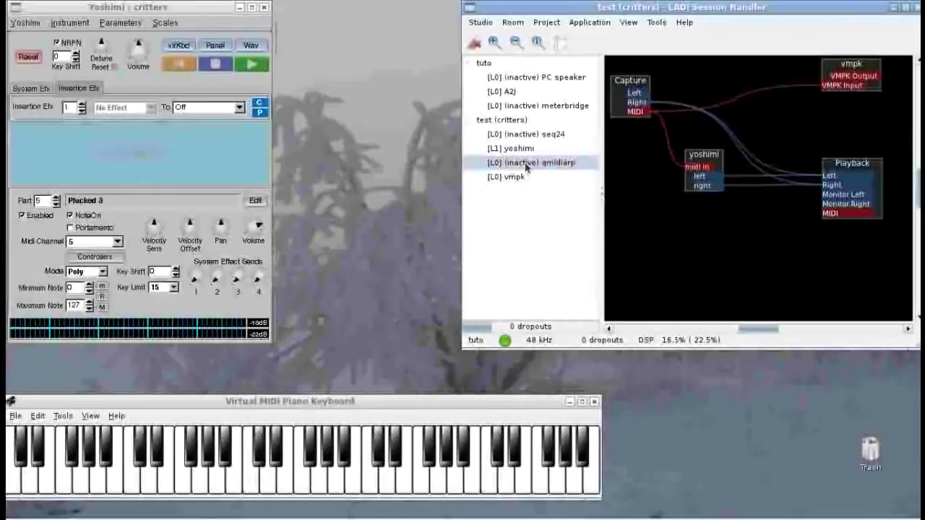
{"action": "double_click", "coordinate": [518, 163]}
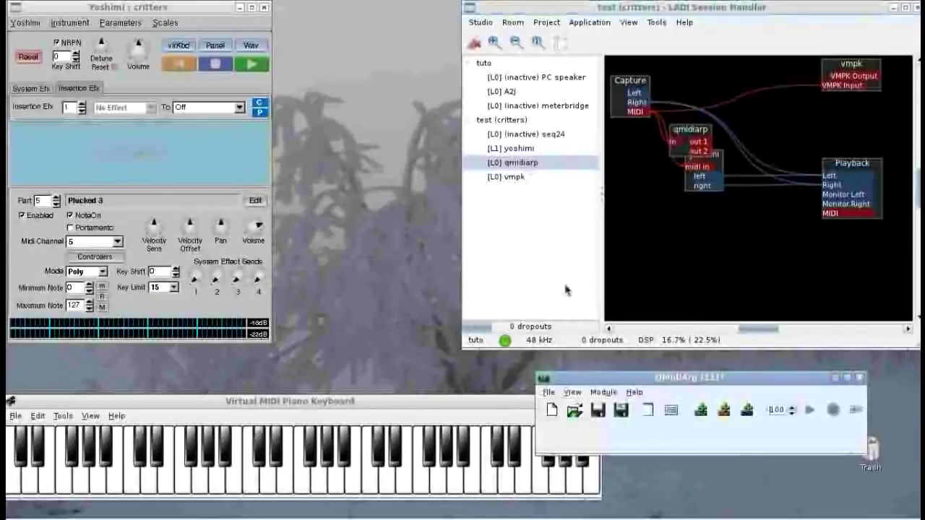
{"action": "left_click_drag", "start_coordinate": [589, 380], "coordinate": [339, 25]}
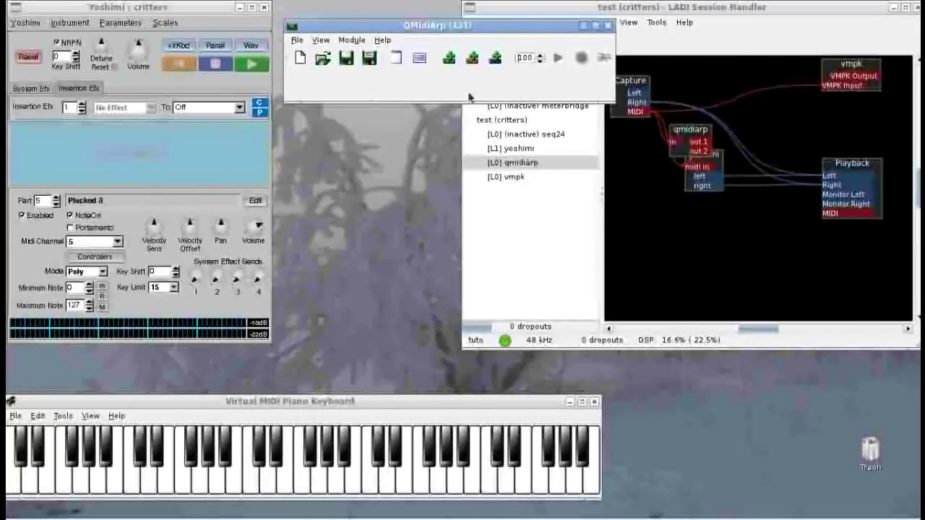
- Add a MIDI arpeggiator named 1 in QMidiArp
{"action": "left_click", "coordinate": [448, 59]}
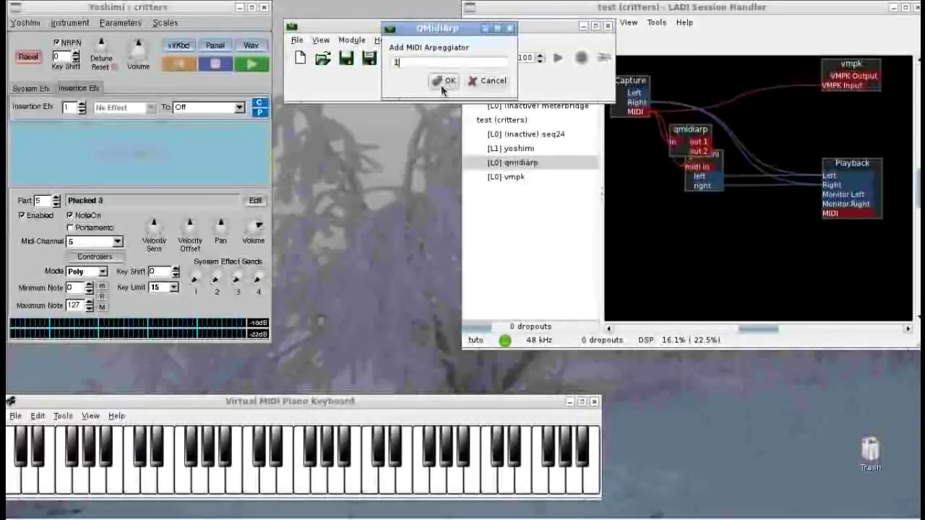
{"action": "left_click", "coordinate": [444, 82]}
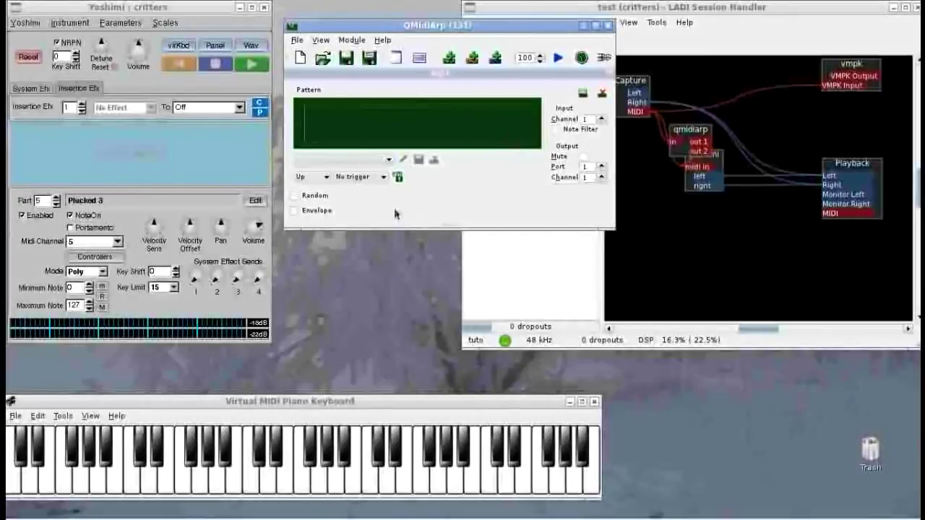
- Examine the arpeggiator's Random and Envelope settings, hiding each again and restoring the compact window height
{"action": "left_click", "coordinate": [295, 197]}
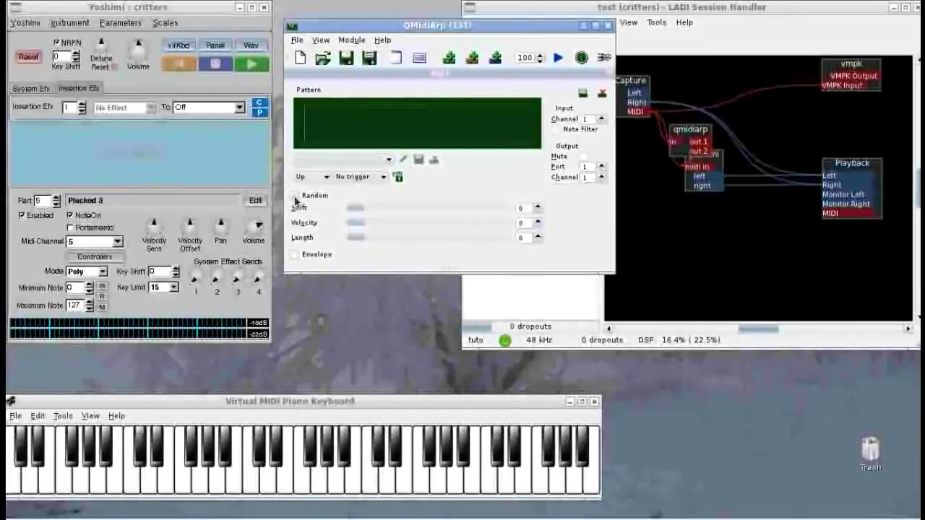
{"action": "left_click", "coordinate": [295, 198]}
{"action": "left_click", "coordinate": [295, 241]}
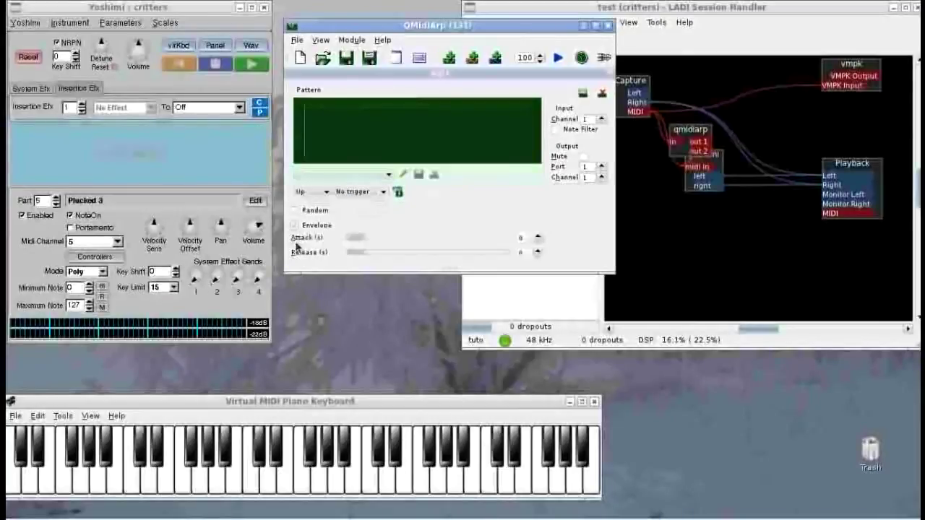
{"action": "left_click", "coordinate": [295, 227]}
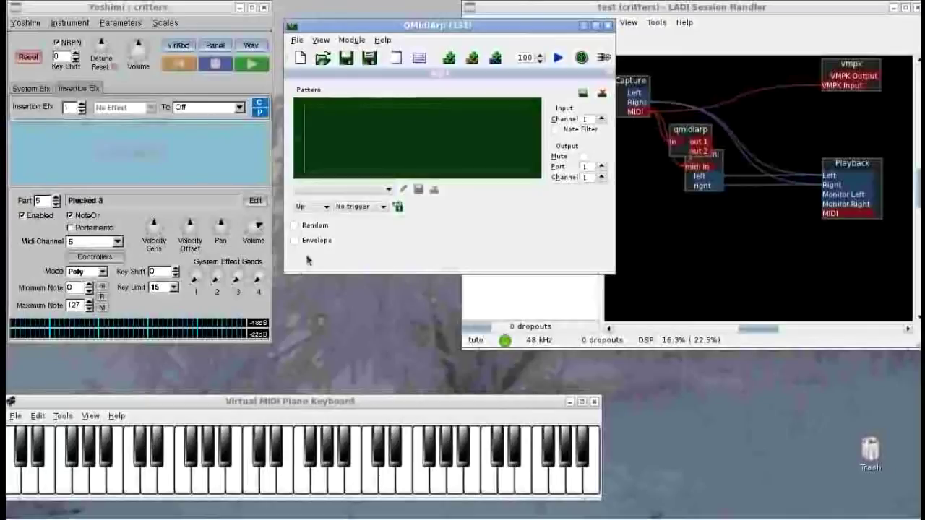
{"action": "left_click_drag", "start_coordinate": [311, 273], "coordinate": [312, 230]}
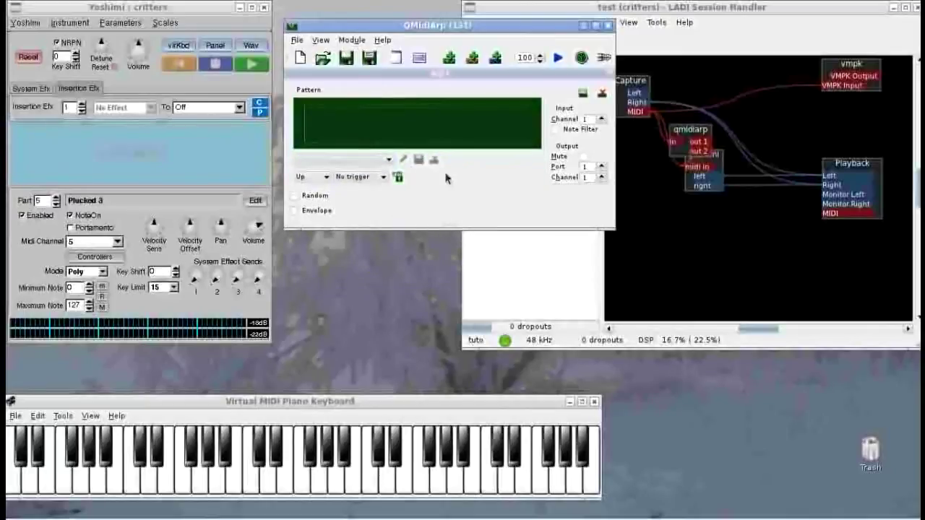
- Load the Simple 4 pattern preset into the arpeggiator and display its pattern text for editing
{"action": "left_click", "coordinate": [377, 165]}
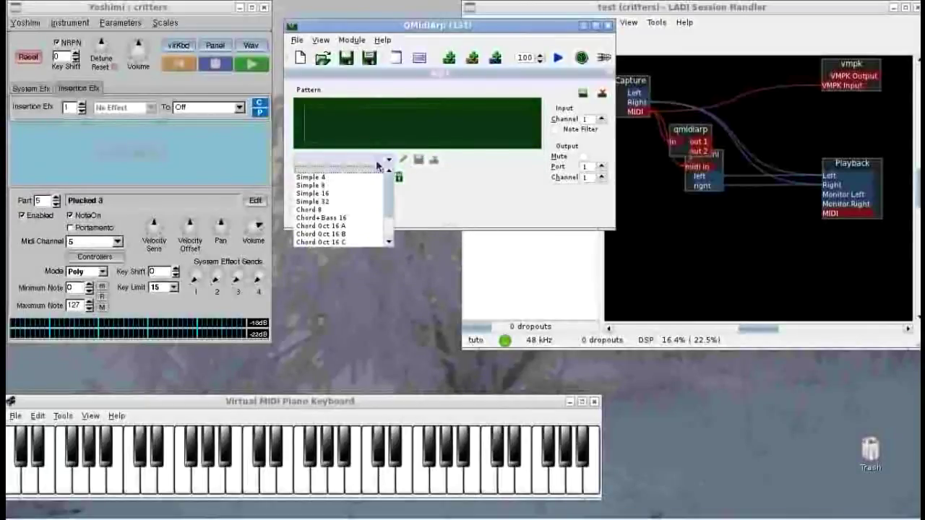
{"action": "left_click", "coordinate": [316, 178]}
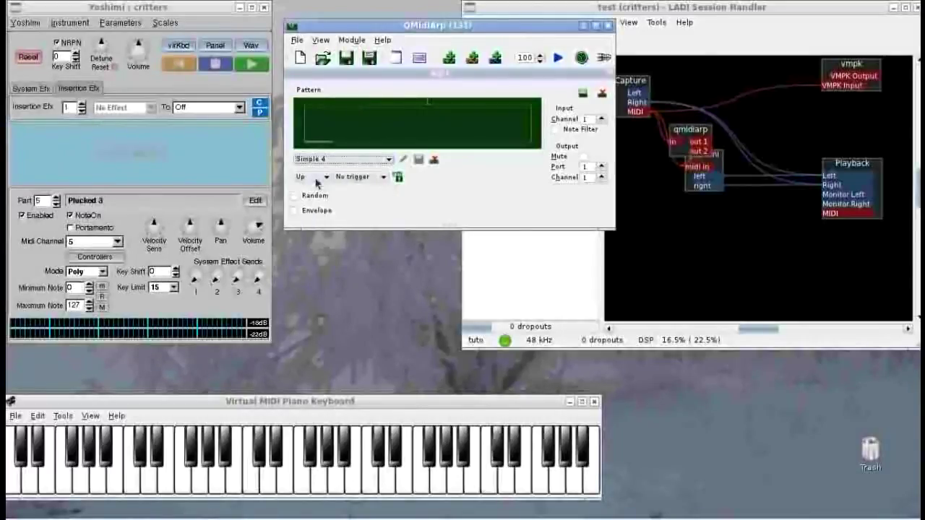
{"action": "left_click", "coordinate": [402, 159]}
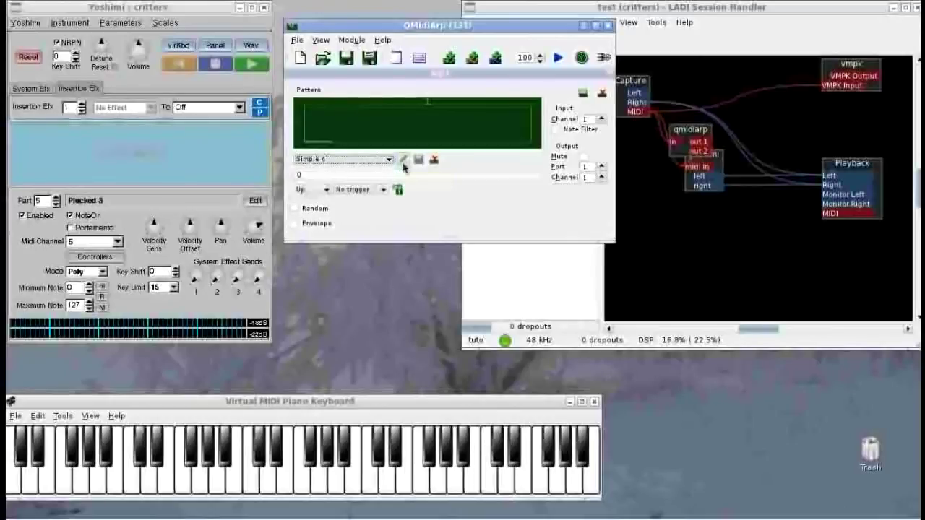
{"action": "left_click", "coordinate": [341, 176]}
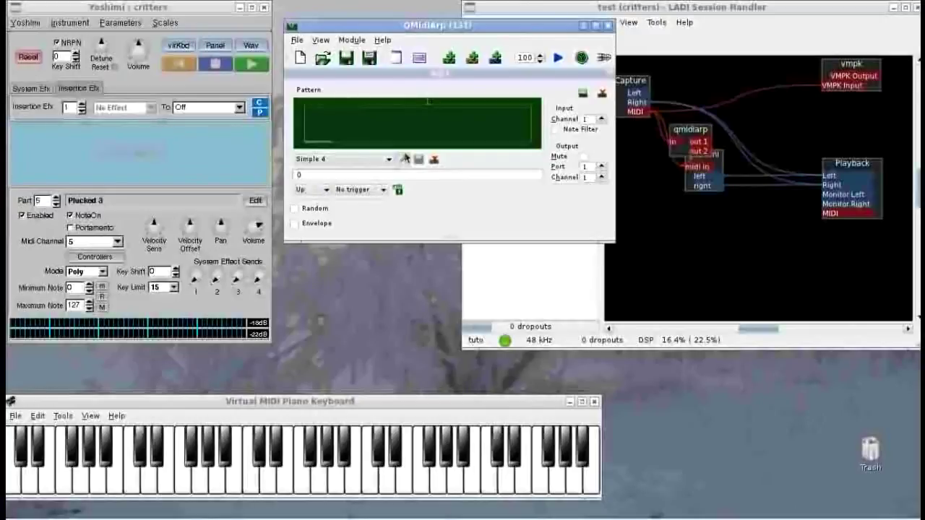
- Run QMidiArp with its internal clock and set the arpeggiator's trigger mode to Kbd trigger
{"action": "mouse_move", "coordinate": [363, 173]}
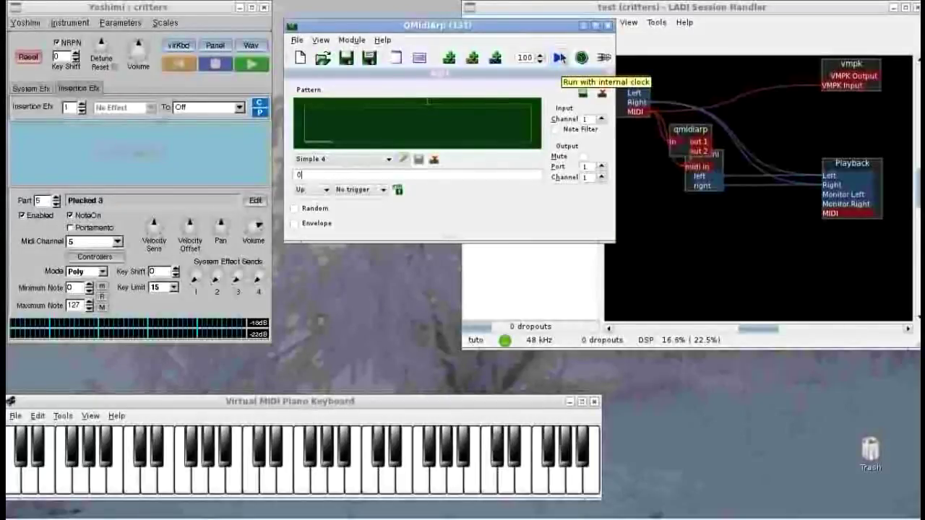
{"action": "left_click", "coordinate": [560, 58]}
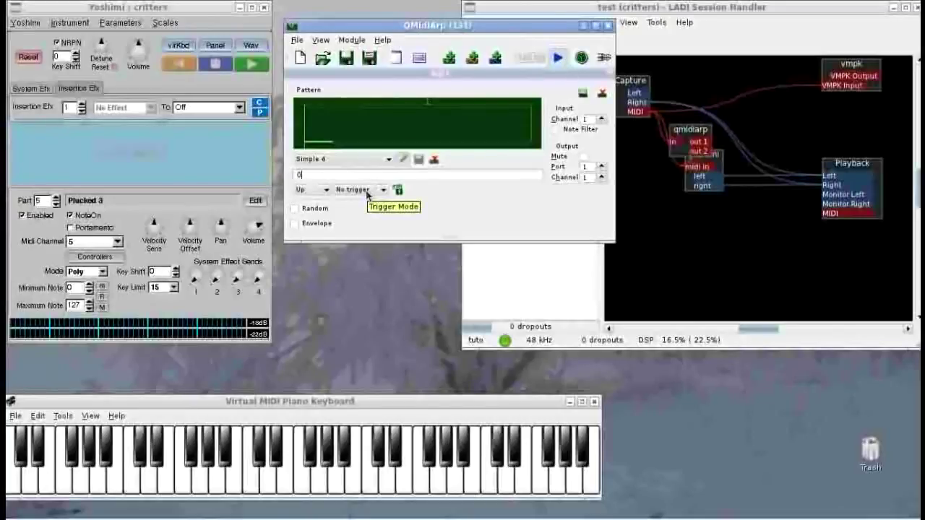
{"action": "scroll", "coordinate": [367, 192], "scroll_direction": "down", "scroll_amount": 2}
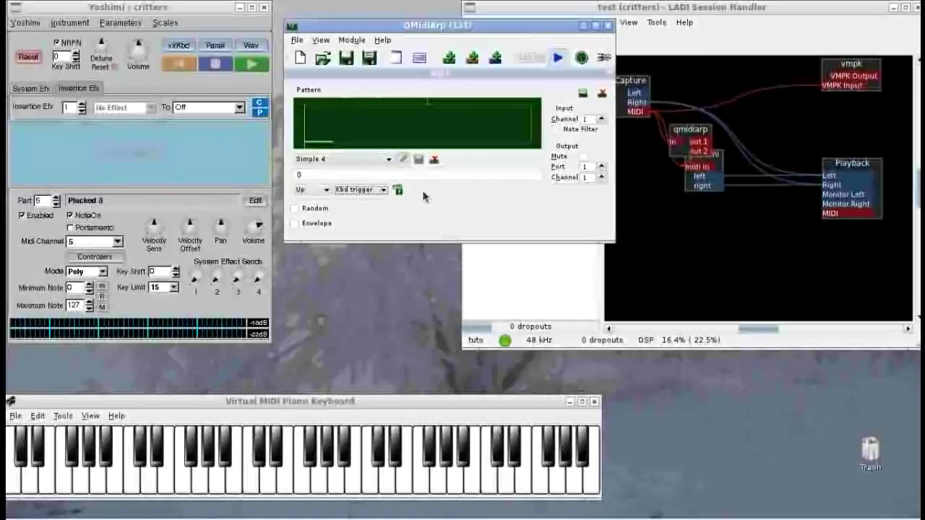
- Set the arpeggiator's output channel to 5 and move the yoshimi box clear of the qmidiarp box in the room graph
{"action": "left_click", "coordinate": [686, 179]}
{"action": "left_click", "coordinate": [601, 176]}
{"action": "left_click", "coordinate": [602, 176]}
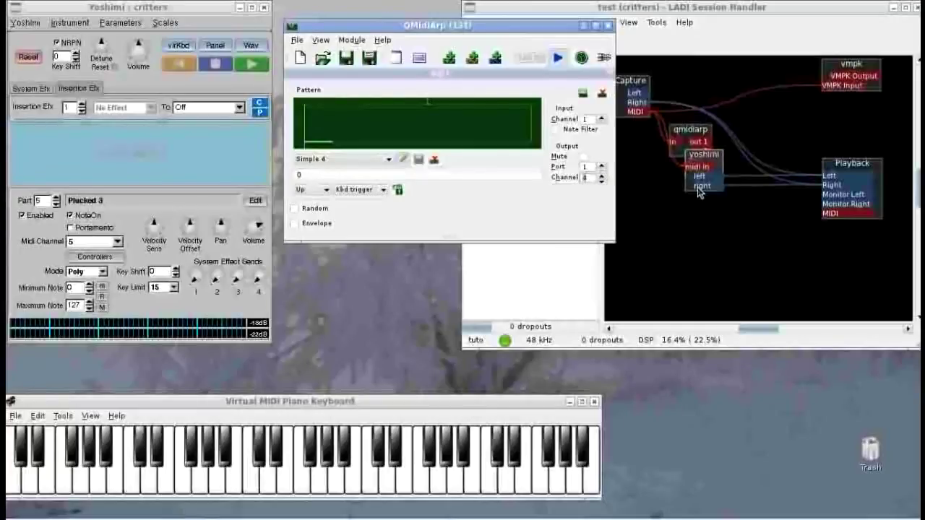
{"action": "left_click_drag", "start_coordinate": [721, 157], "coordinate": [766, 161]}
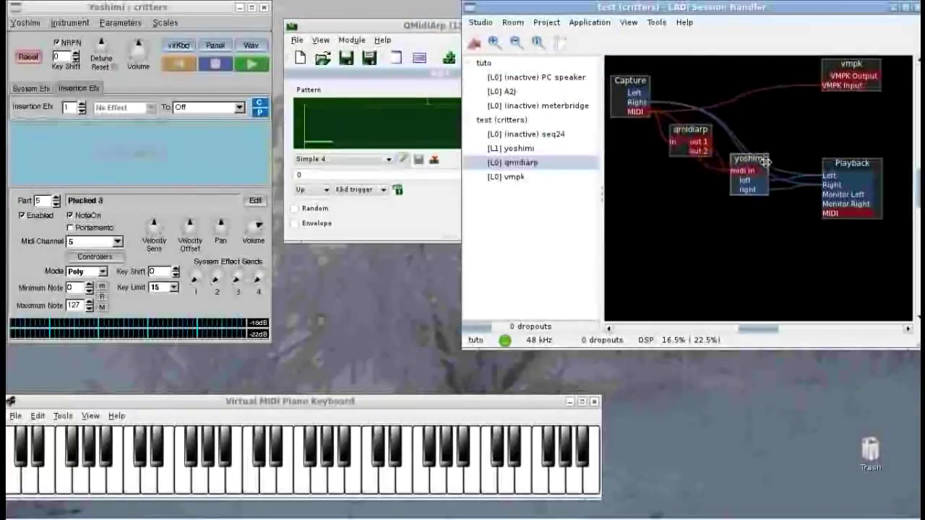
{"action": "left_click", "coordinate": [428, 29]}
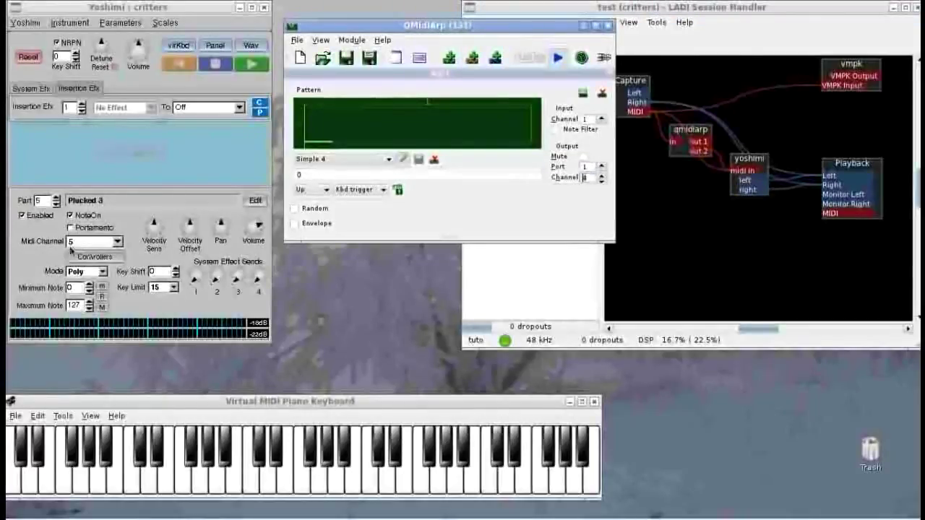
{"action": "left_click", "coordinate": [602, 177]}
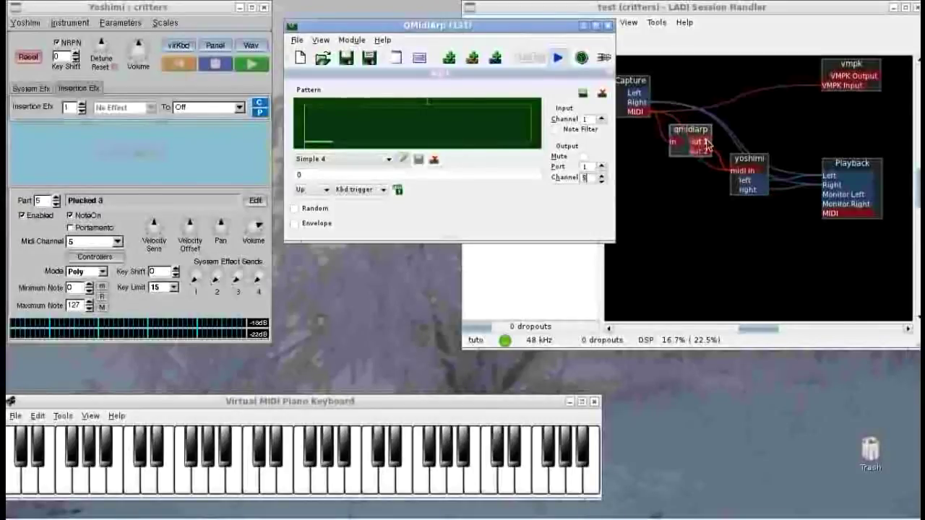
- Move the qmidiarp box away from yoshimi in the room graph and set the arpeggiator's output port to 2 with the clock running
{"action": "left_click_drag", "start_coordinate": [707, 145], "coordinate": [676, 182]}
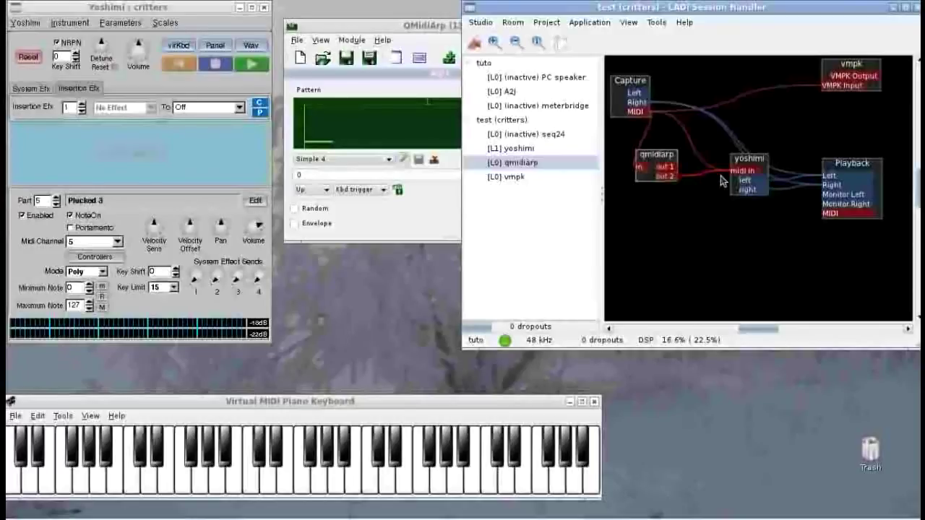
{"action": "left_click", "coordinate": [448, 32]}
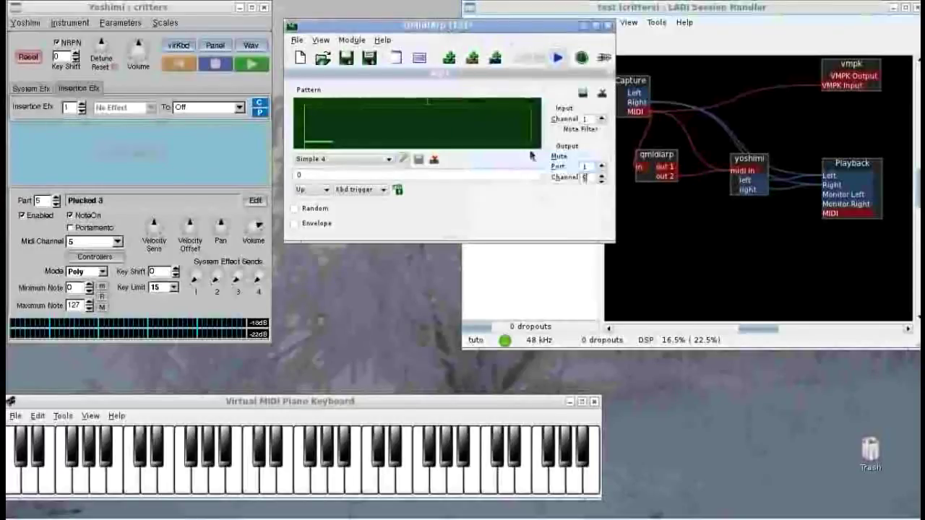
{"action": "left_click", "coordinate": [602, 168]}
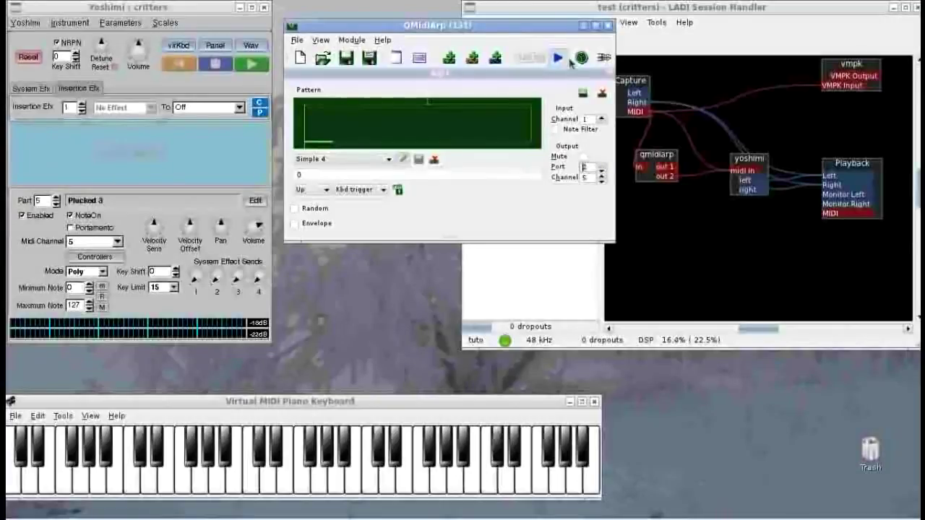
{"action": "left_click", "coordinate": [558, 59]}
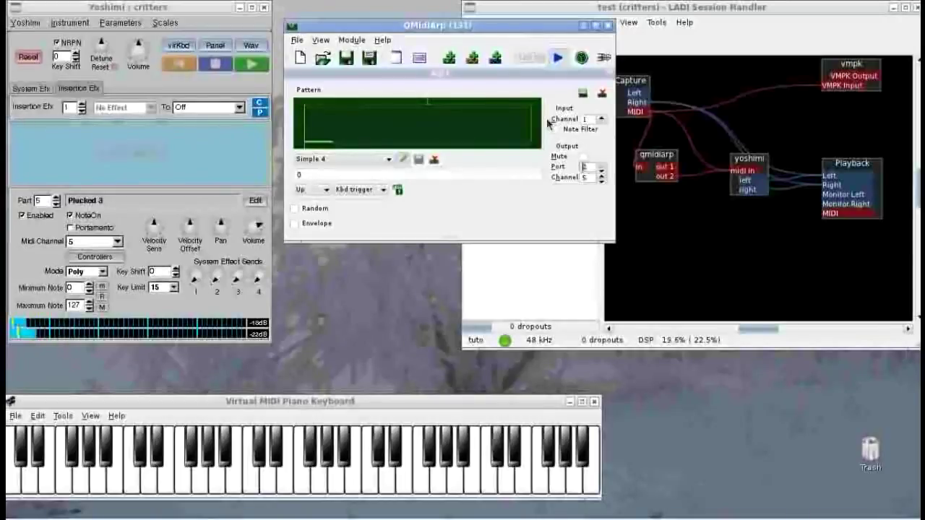
- Show the virtual keyboard's note settings, set its MIDI channel to 1, and hide the note settings again
{"action": "right_click", "coordinate": [247, 418]}
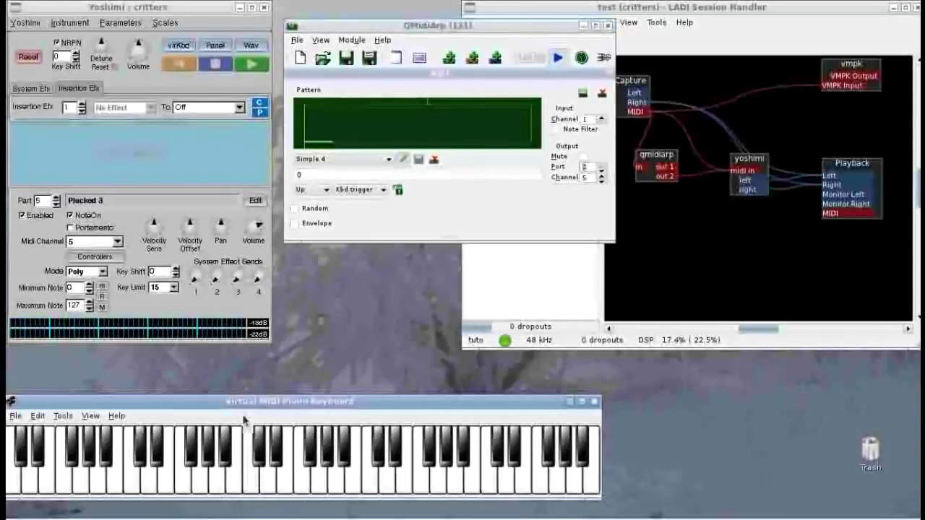
{"action": "left_click", "coordinate": [260, 422]}
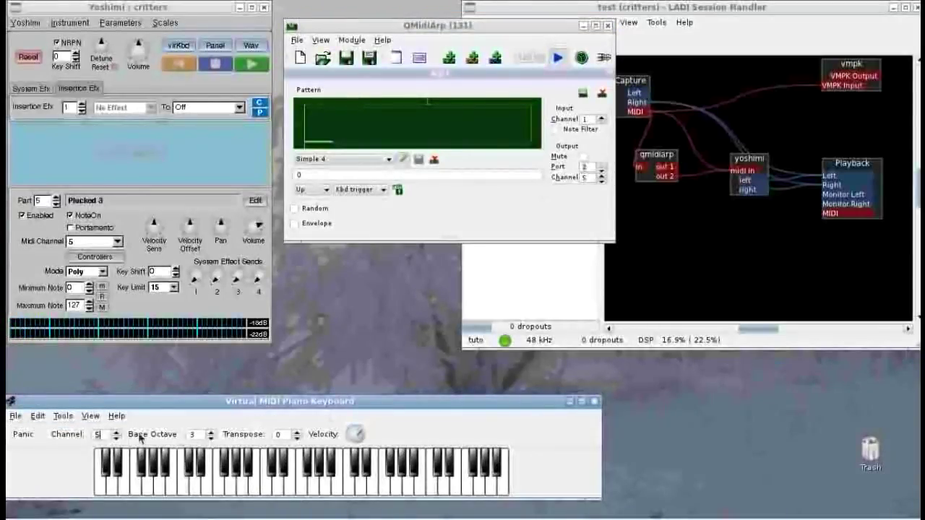
{"action": "left_click", "coordinate": [116, 438]}
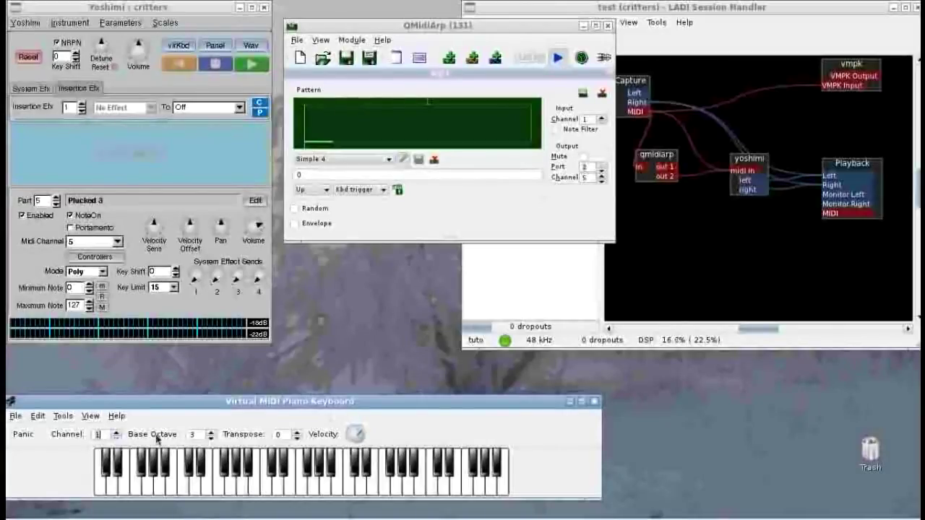
{"action": "right_click", "coordinate": [174, 421]}
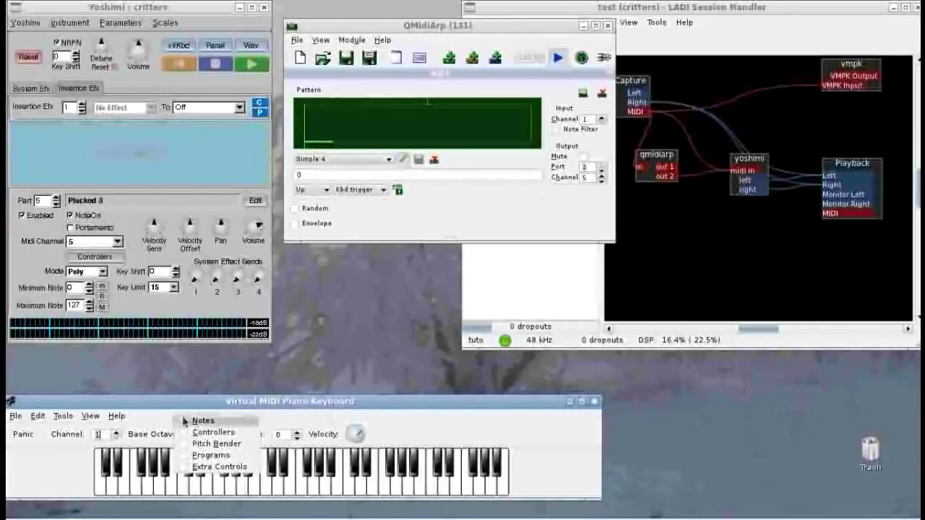
{"action": "left_click", "coordinate": [192, 421]}
- Play and hold the notes G, C and D# one after another on the virtual keyboard
{"action": "key", "text": "b"}
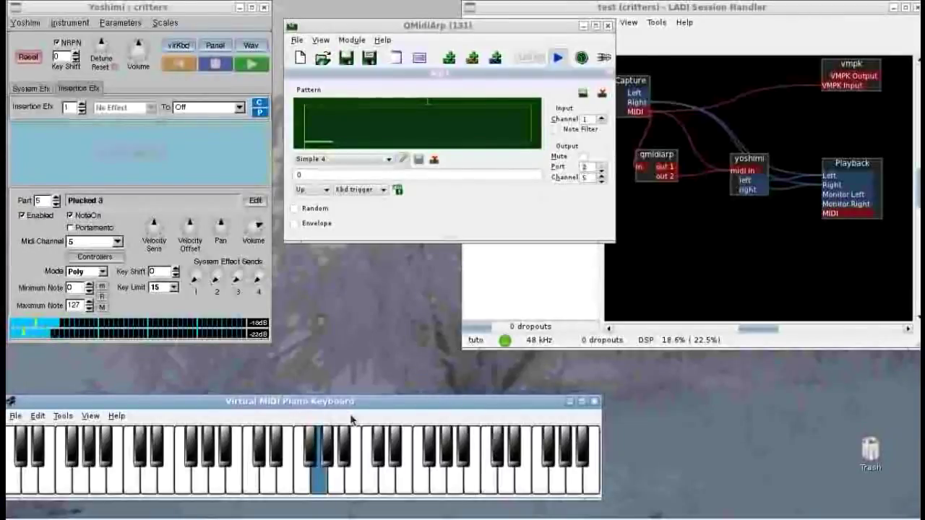
{"action": "key", "text": "comma"}
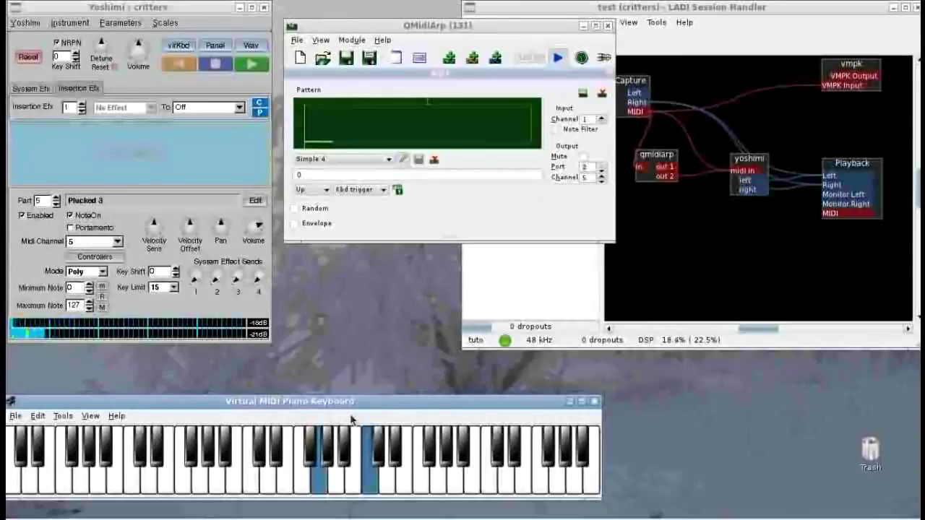
{"action": "key", "text": "semicolon"}
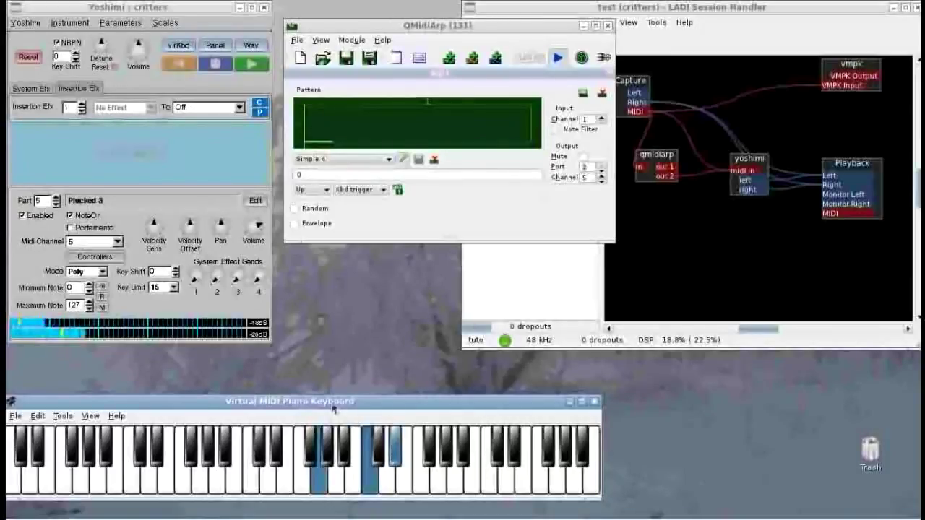
- Set the arpeggiator's note order to Down and change its pattern text to >>00
{"action": "left_click", "coordinate": [314, 190]}
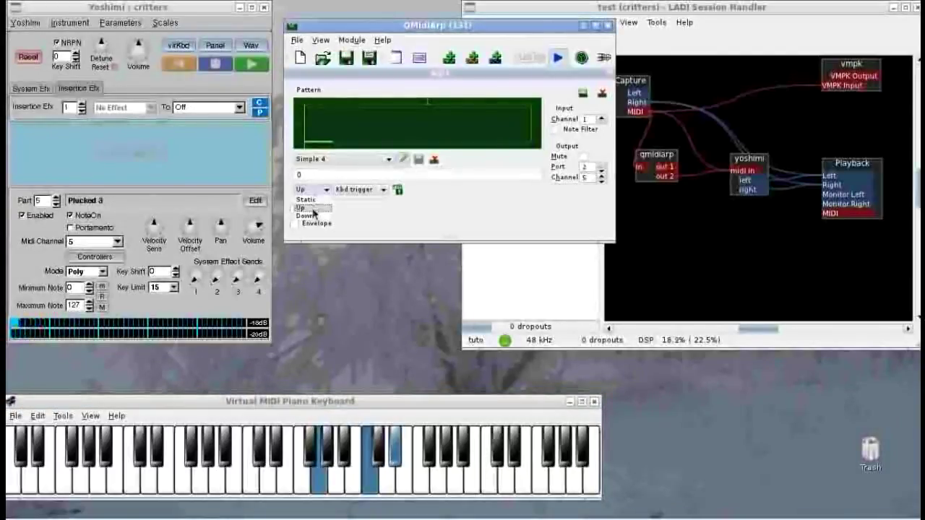
{"action": "left_click", "coordinate": [311, 215]}
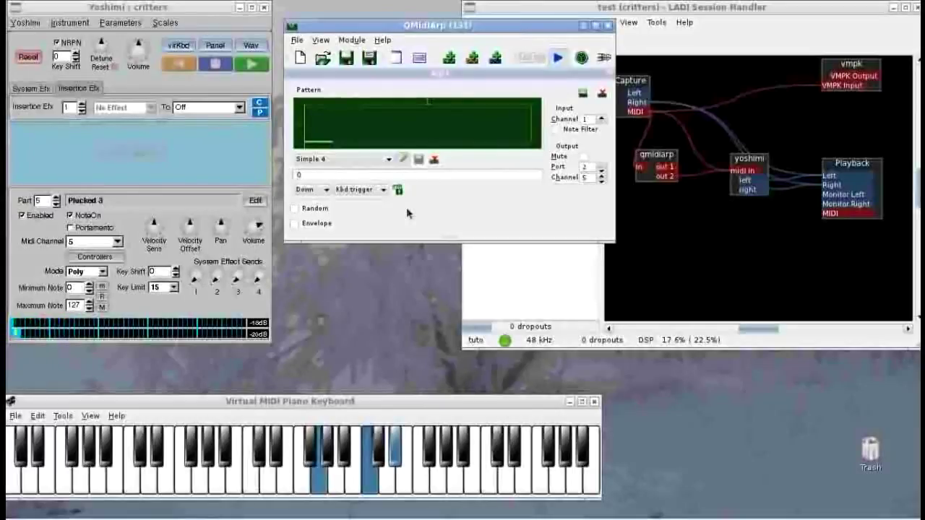
{"action": "type", "text": ">"}
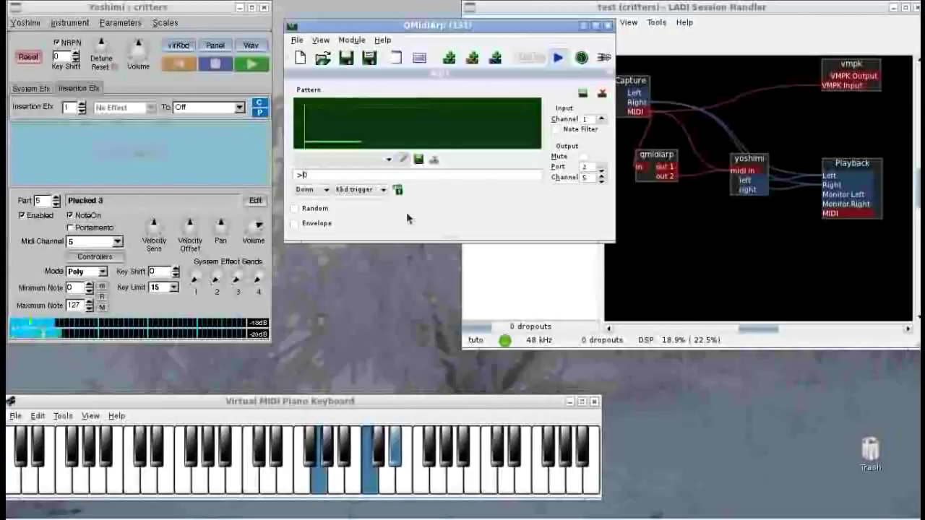
{"action": "type", "text": ">"}
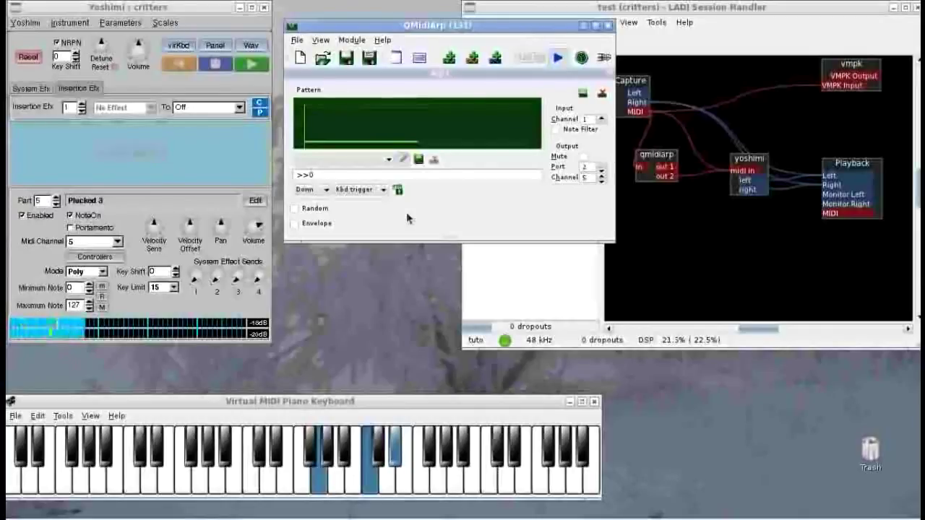
{"action": "type", "text": "0"}
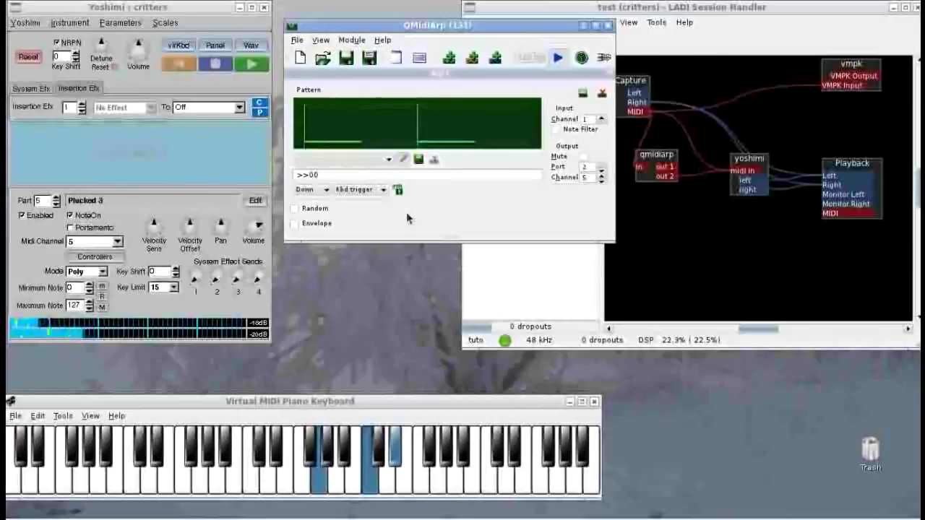
- Try the Chord 8 pattern preset in the arpeggiator and replace it with the Chord+Bass 16 preset
{"action": "left_click", "coordinate": [375, 162]}
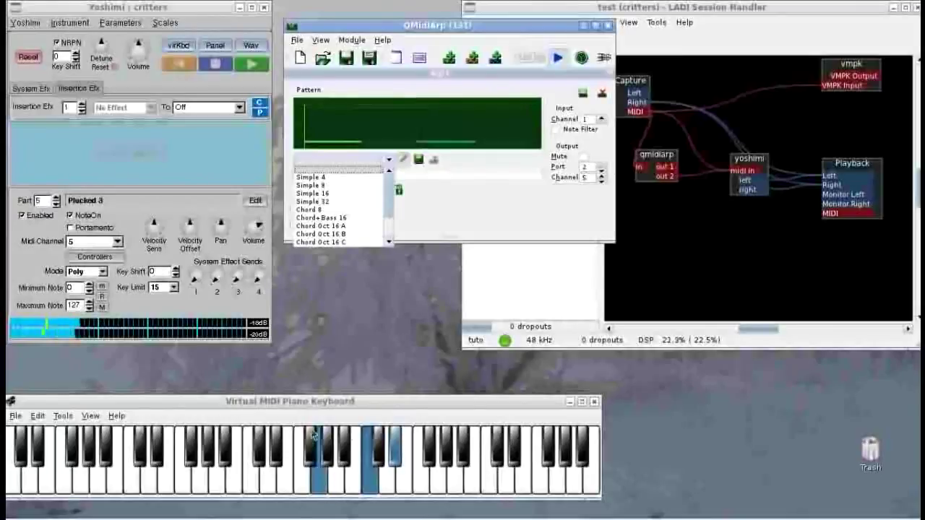
{"action": "left_click", "coordinate": [320, 210]}
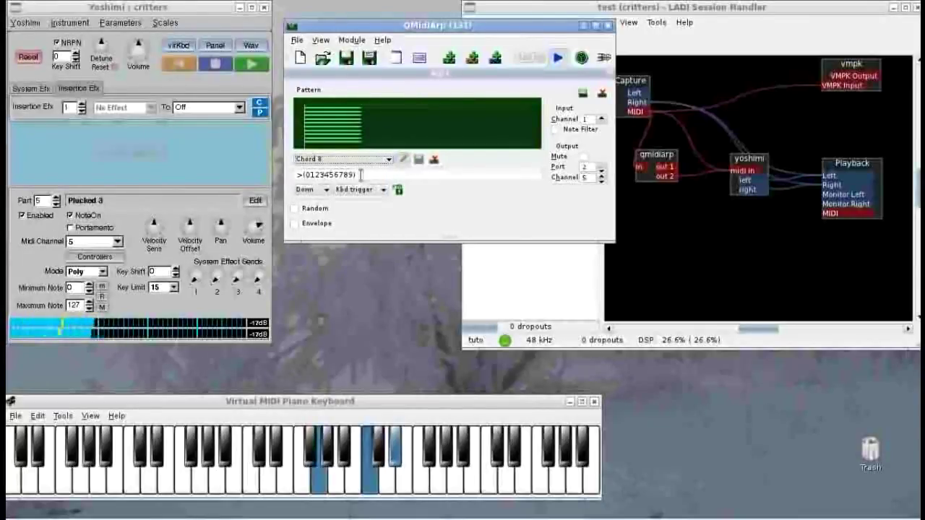
{"action": "mouse_move", "coordinate": [364, 175]}
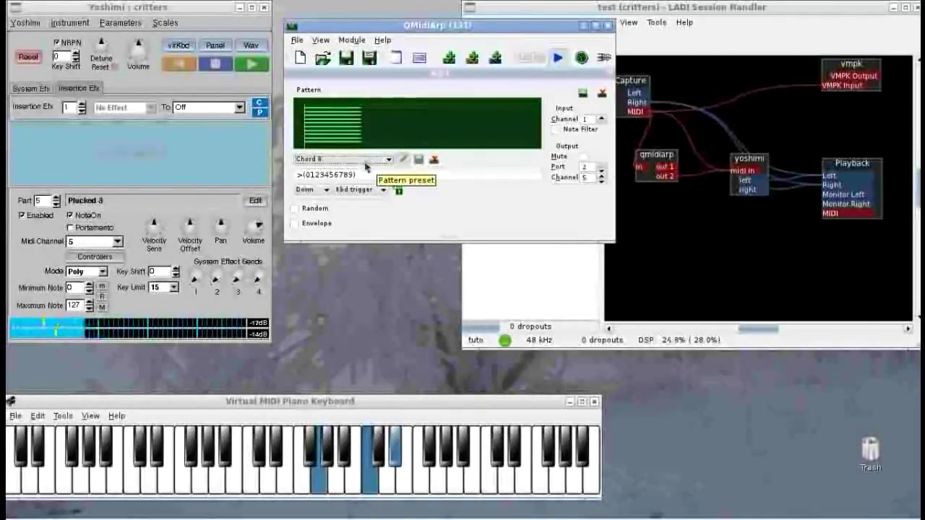
{"action": "left_click", "coordinate": [366, 167]}
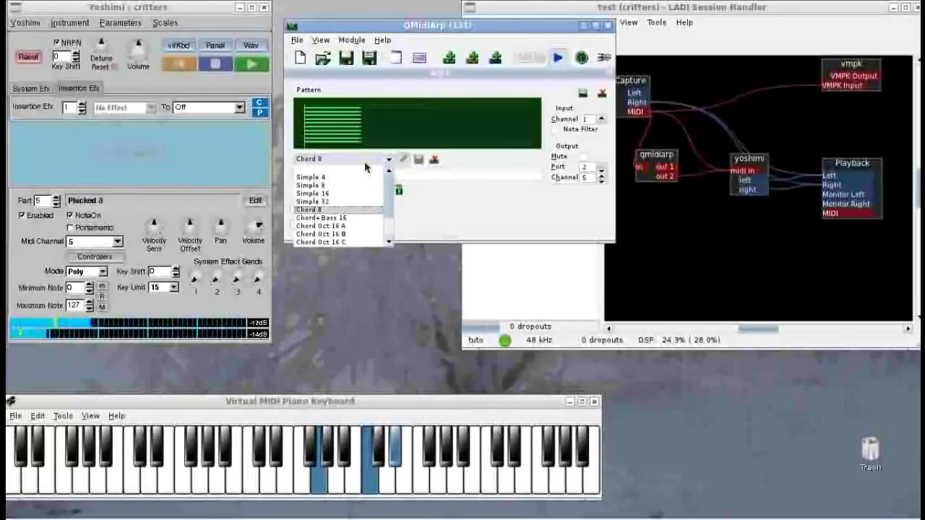
{"action": "left_click", "coordinate": [345, 218]}
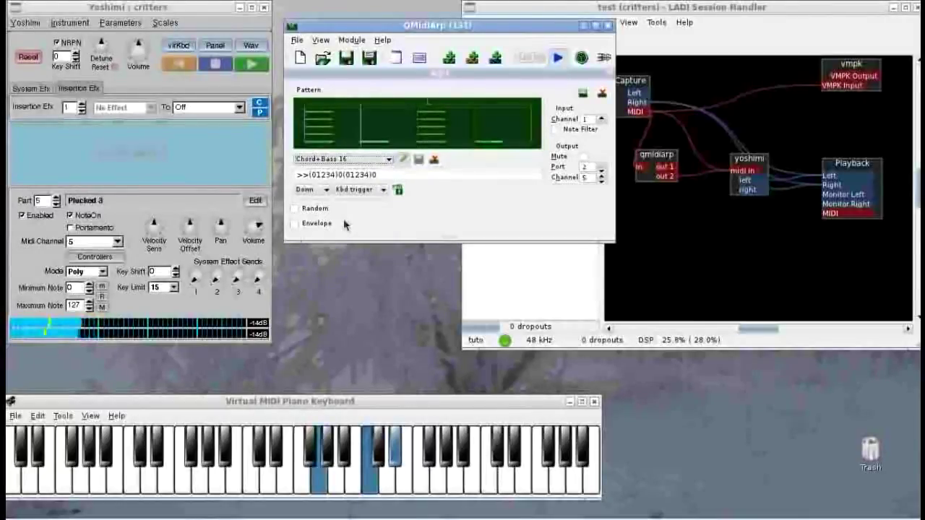